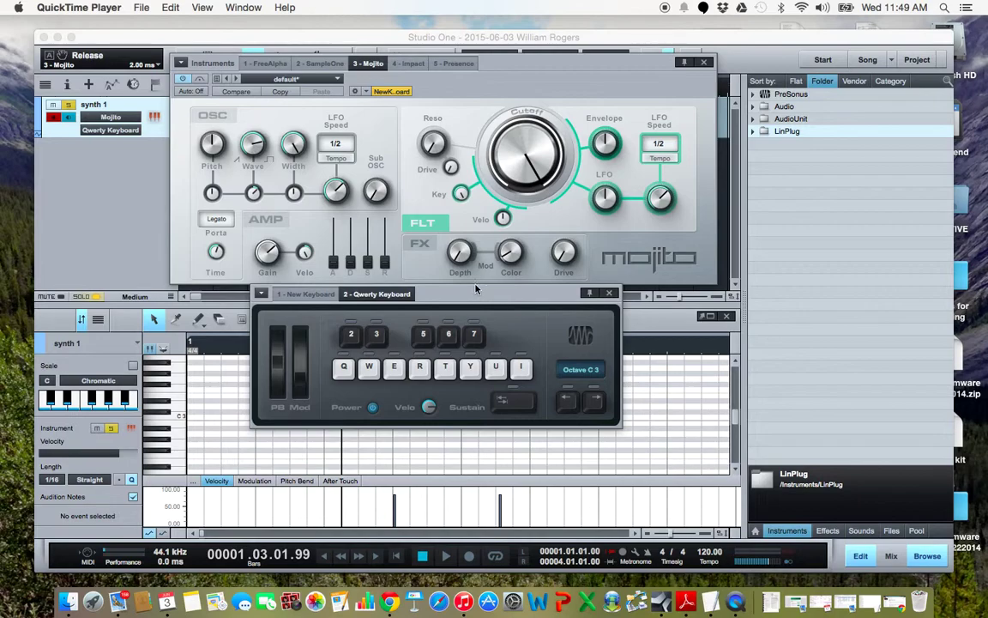
- Raise the Mojito amp sustain fader to nearly full and play a note to hear the switch envelope
{"action": "left_click", "coordinate": [271, 222]}
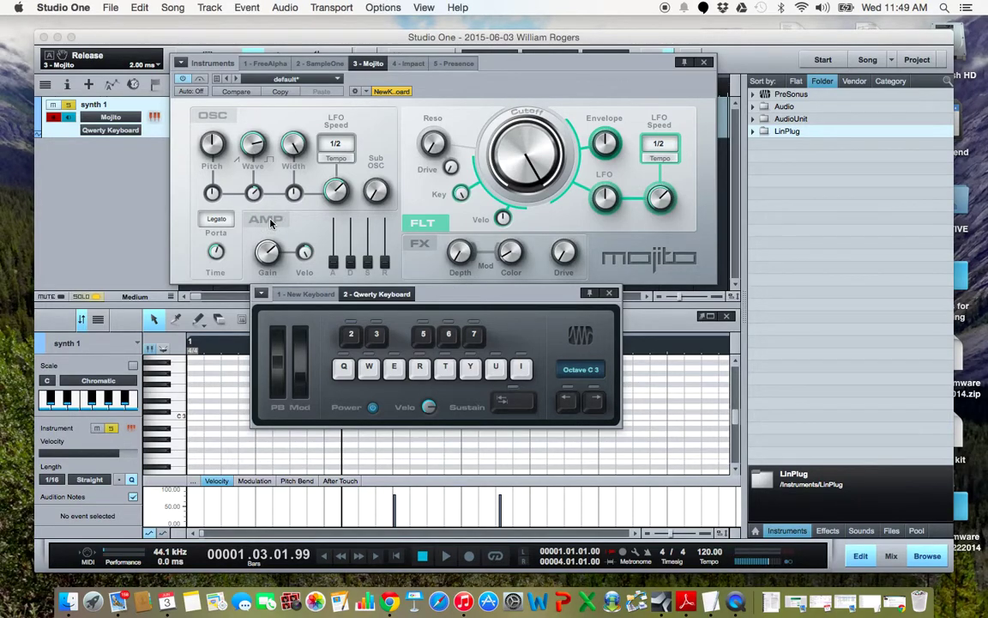
{"action": "left_click", "coordinate": [368, 263]}
{"action": "left_click_drag", "start_coordinate": [368, 265], "coordinate": [368, 221]}
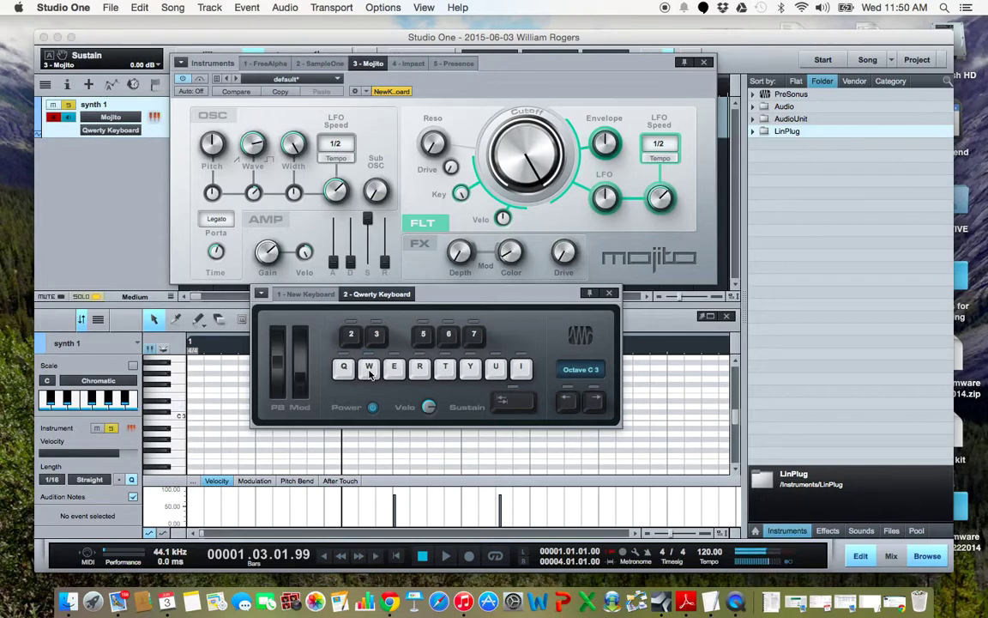
{"action": "left_click", "coordinate": [417, 374]}
- Drop the amp sustain to -96 dB and set the amp decay to 62.5 ms
{"action": "left_click_drag", "start_coordinate": [369, 223], "coordinate": [334, 260]}
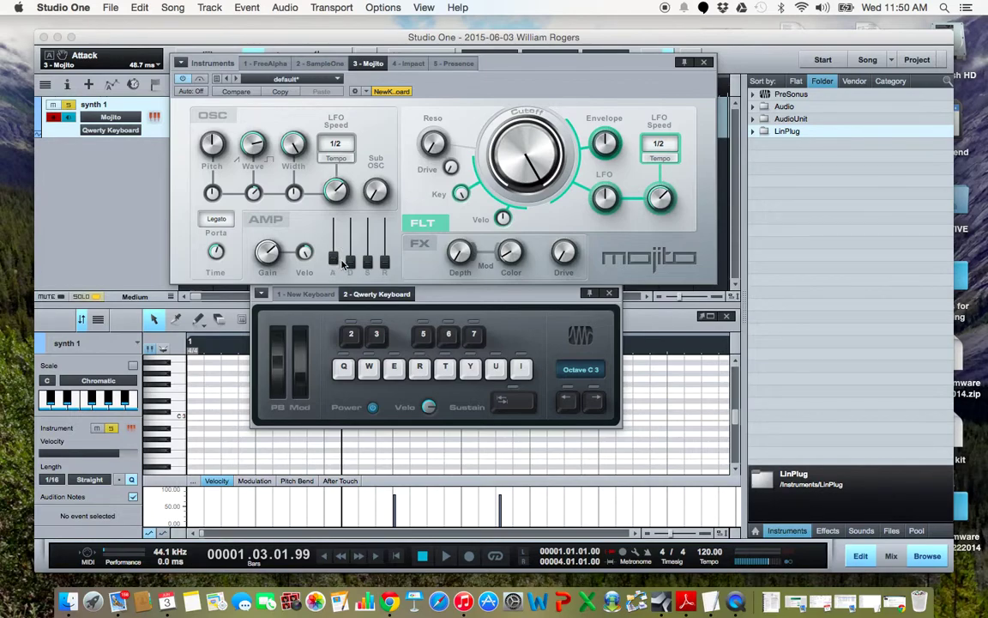
{"action": "left_click", "coordinate": [349, 260]}
{"action": "left_click_drag", "start_coordinate": [349, 260], "coordinate": [350, 260]}
{"action": "left_click", "coordinate": [369, 262]}
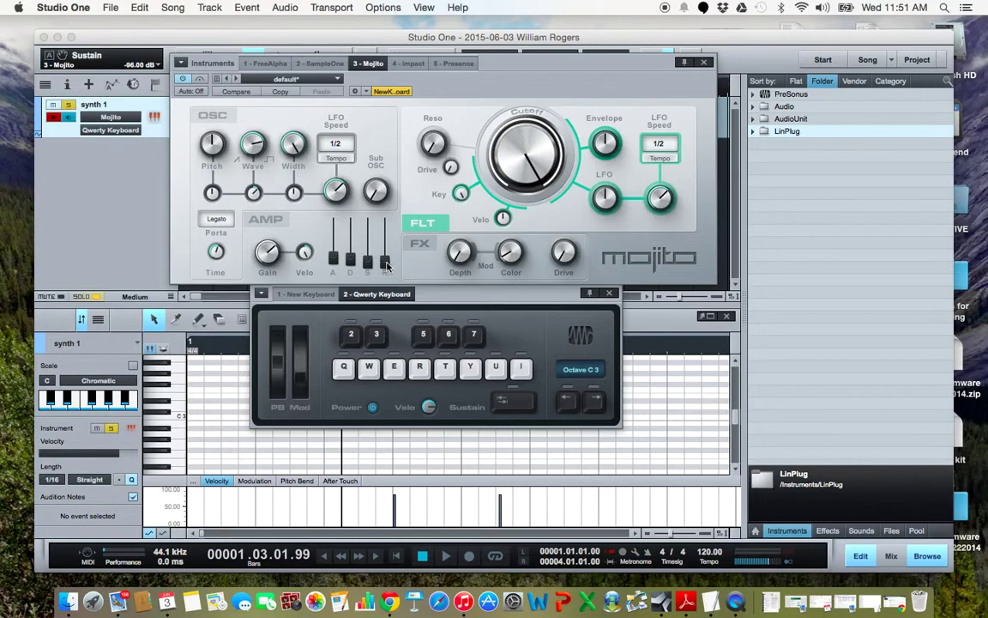
{"action": "left_click", "coordinate": [385, 260]}
{"action": "left_click_drag", "start_coordinate": [387, 260], "coordinate": [386, 276]}
- Lengthen the decay to 78.1 ms, audition the percussive note, and set attack to 2.00 ms
{"action": "left_click_drag", "start_coordinate": [351, 259], "coordinate": [351, 255]}
{"action": "left_click", "coordinate": [344, 367]}
{"action": "left_click", "coordinate": [343, 367]}
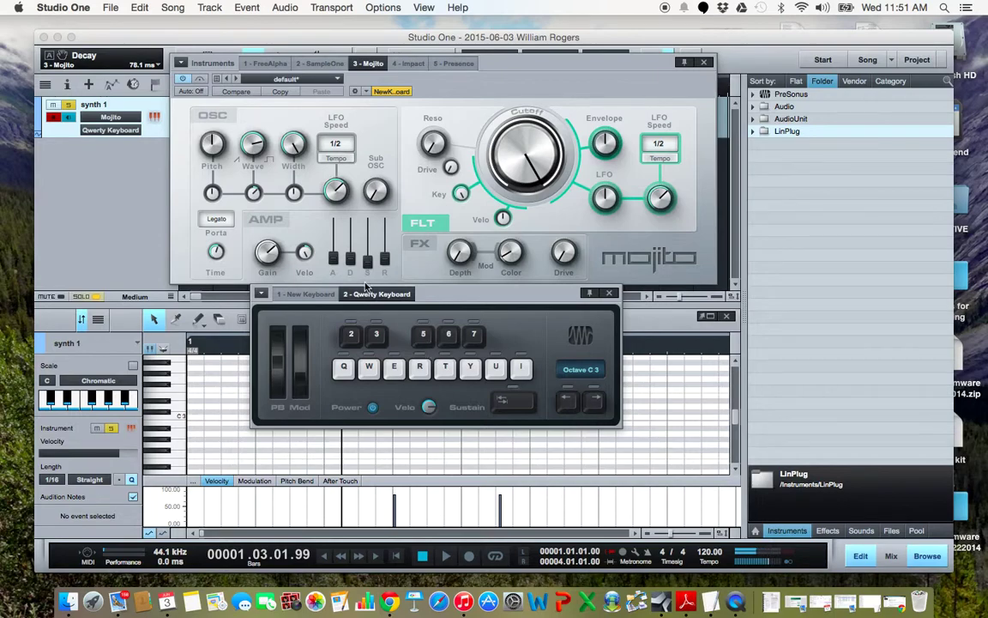
{"action": "left_click_drag", "start_coordinate": [335, 259], "coordinate": [336, 272]}
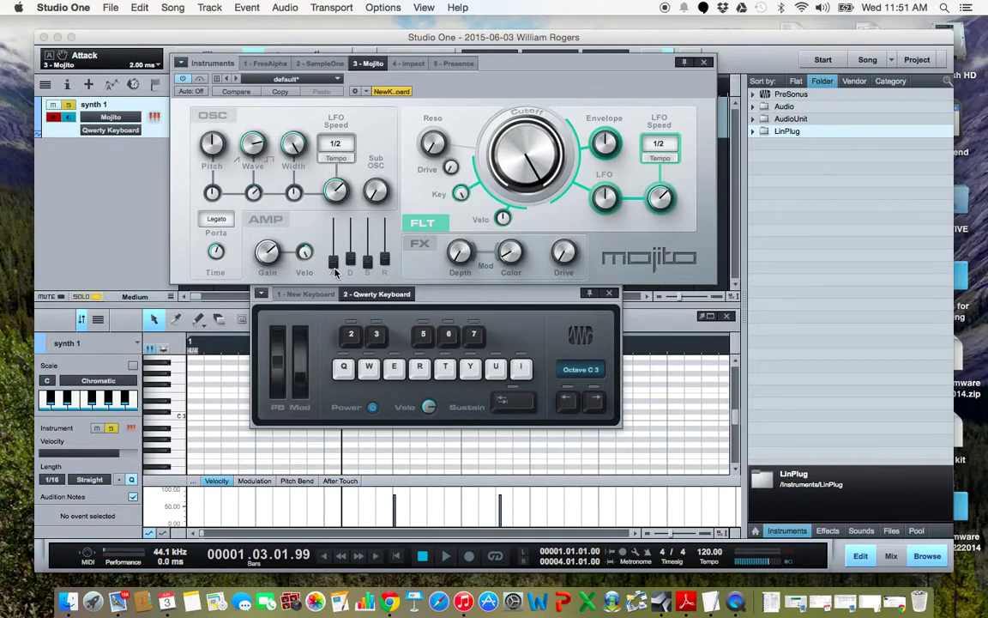
- Lengthen the amp attack slightly, decay to 250 ms and release to about 500 ms, then audition notes
{"action": "left_click", "coordinate": [335, 271]}
{"action": "left_click_drag", "start_coordinate": [334, 271], "coordinate": [335, 264]}
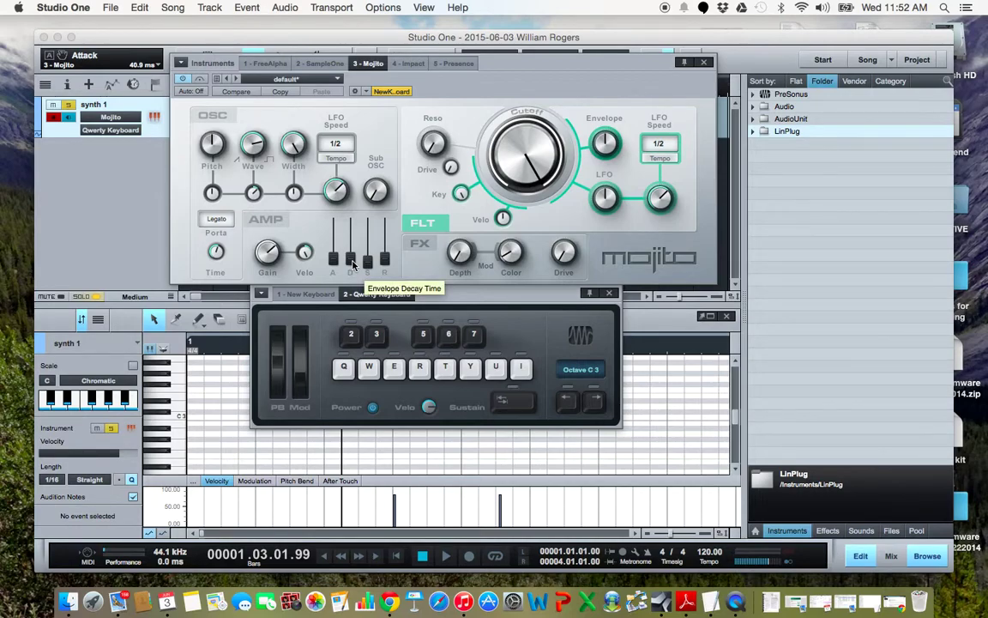
{"action": "left_click_drag", "start_coordinate": [353, 265], "coordinate": [385, 256]}
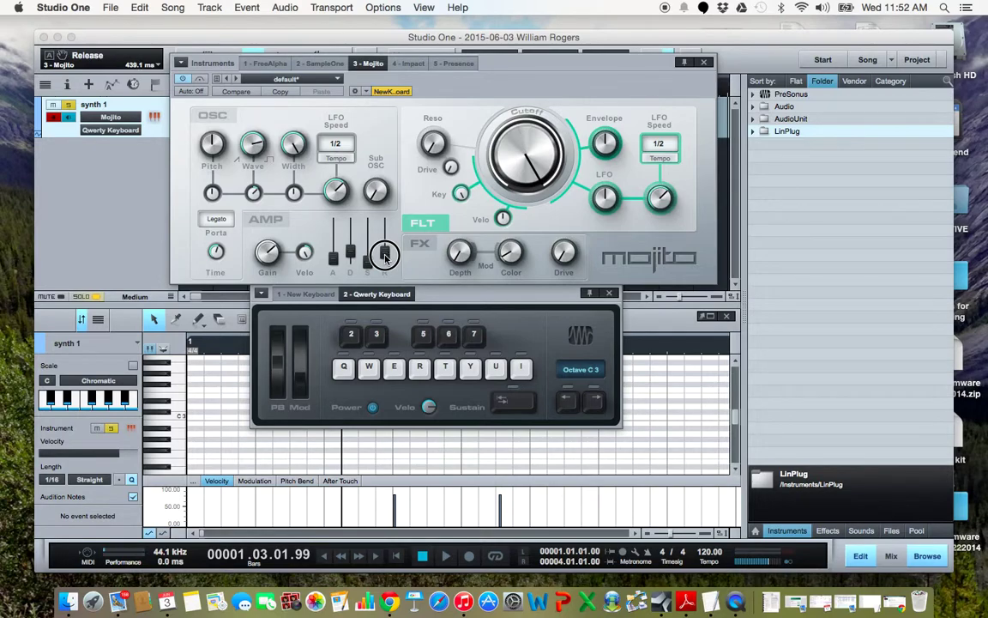
{"action": "left_click_drag", "start_coordinate": [385, 255], "coordinate": [385, 254]}
{"action": "left_click", "coordinate": [386, 258]}
{"action": "left_click", "coordinate": [369, 367]}
{"action": "left_click", "coordinate": [368, 367]}
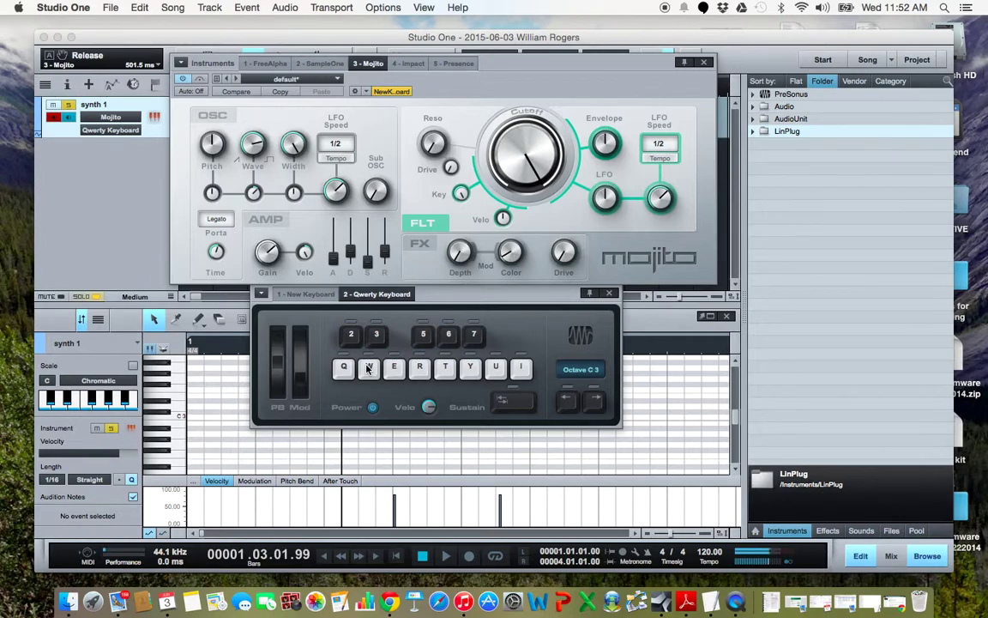
{"action": "key", "text": "7"}
{"action": "key", "text": "7"}
{"action": "key", "text": "6"}
{"action": "key", "text": "5"}
- Shorten the amp release to 407.8 ms and play notes U, T, W to hear the damped envelope
{"action": "left_click", "coordinate": [387, 255]}
{"action": "left_click_drag", "start_coordinate": [386, 255], "coordinate": [386, 257]}
{"action": "left_click", "coordinate": [350, 255]}
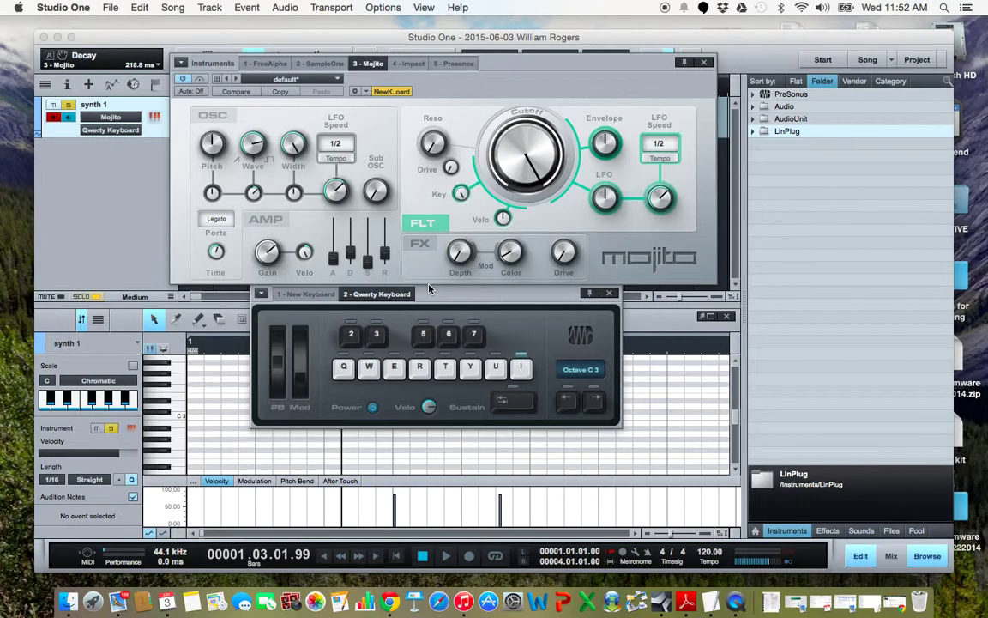
{"action": "key", "text": "u"}
{"action": "key", "text": "t"}
{"action": "key", "text": "w"}
- Nudge the amp decay down slightly and raise the amp sustain to about -17.5 dB
{"action": "left_click", "coordinate": [350, 254]}
{"action": "left_click_drag", "start_coordinate": [350, 255], "coordinate": [350, 259]}
{"action": "left_click", "coordinate": [386, 256]}
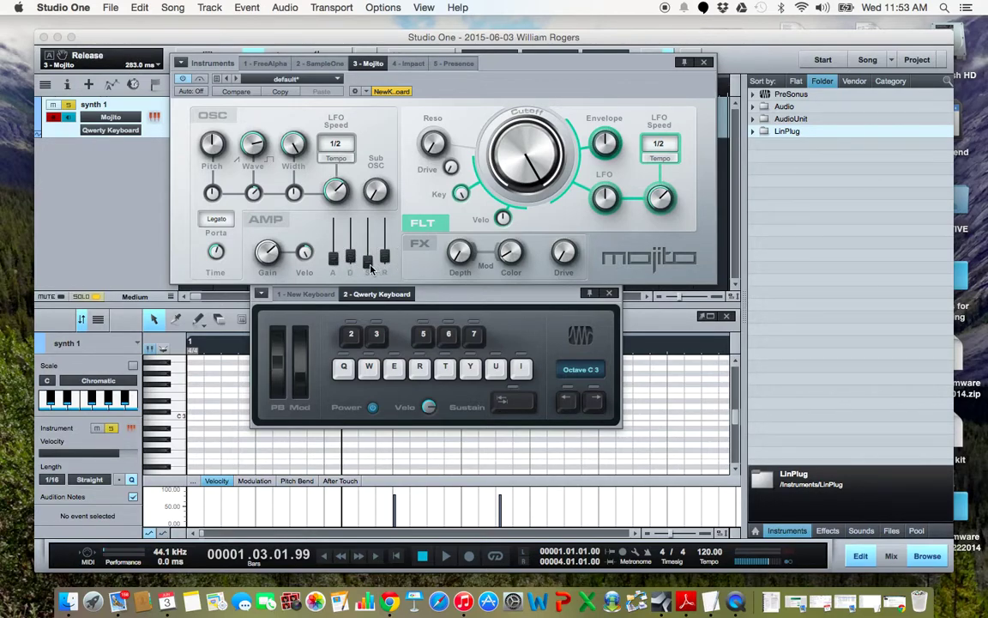
{"action": "left_click", "coordinate": [367, 262]}
{"action": "left_click_drag", "start_coordinate": [368, 263], "coordinate": [368, 251]}
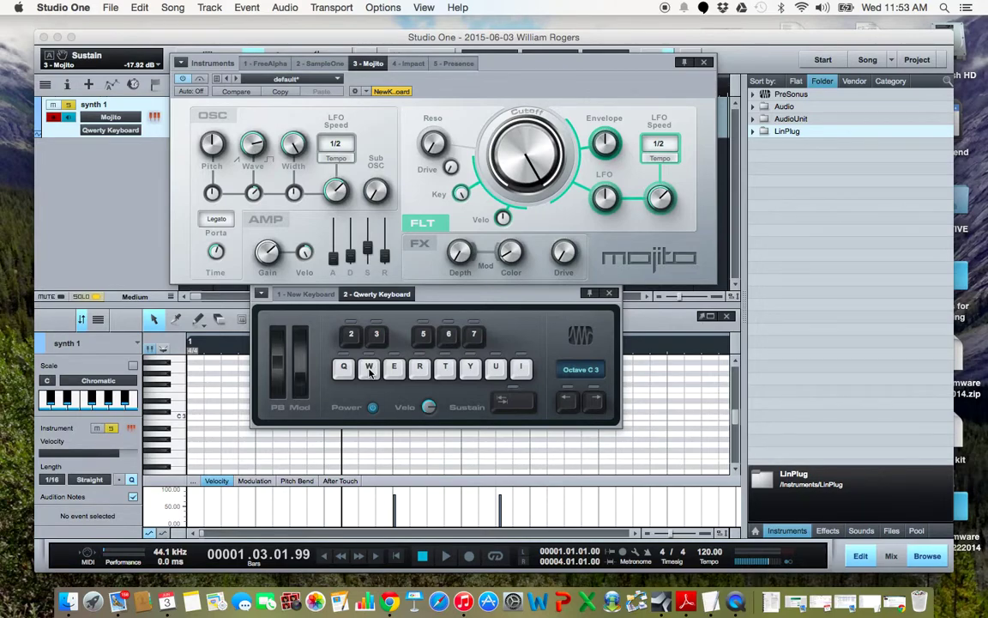
- Play several held notes on the Qwerty Keyboard to hear the sustaining envelope
{"action": "key", "text": "t"}
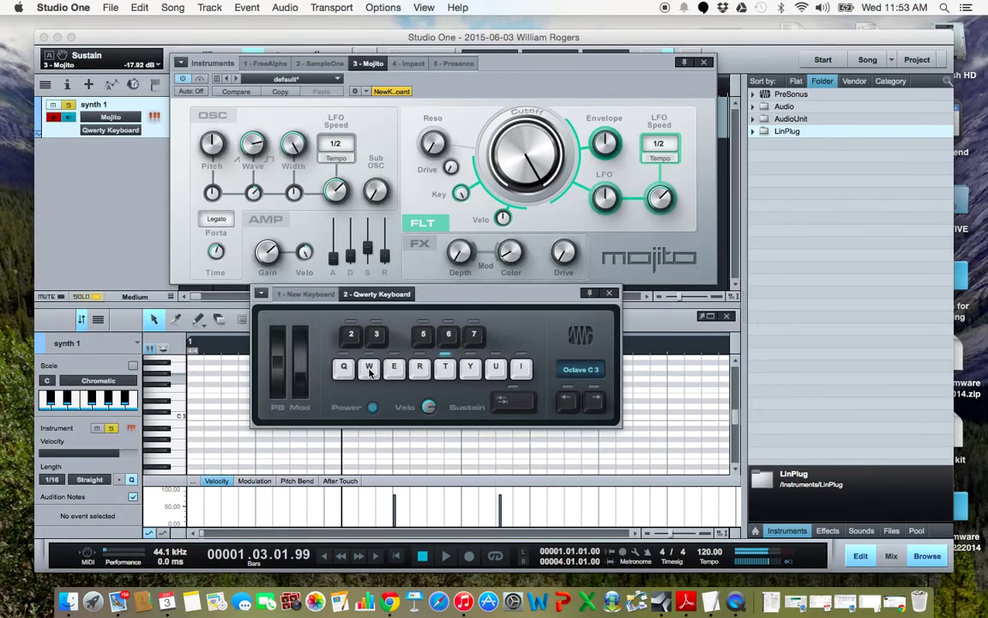
{"action": "key", "text": "y"}
{"action": "key", "text": "u"}
{"action": "key", "text": "7"}
{"action": "key", "text": "5"}
{"action": "key", "text": "e"}
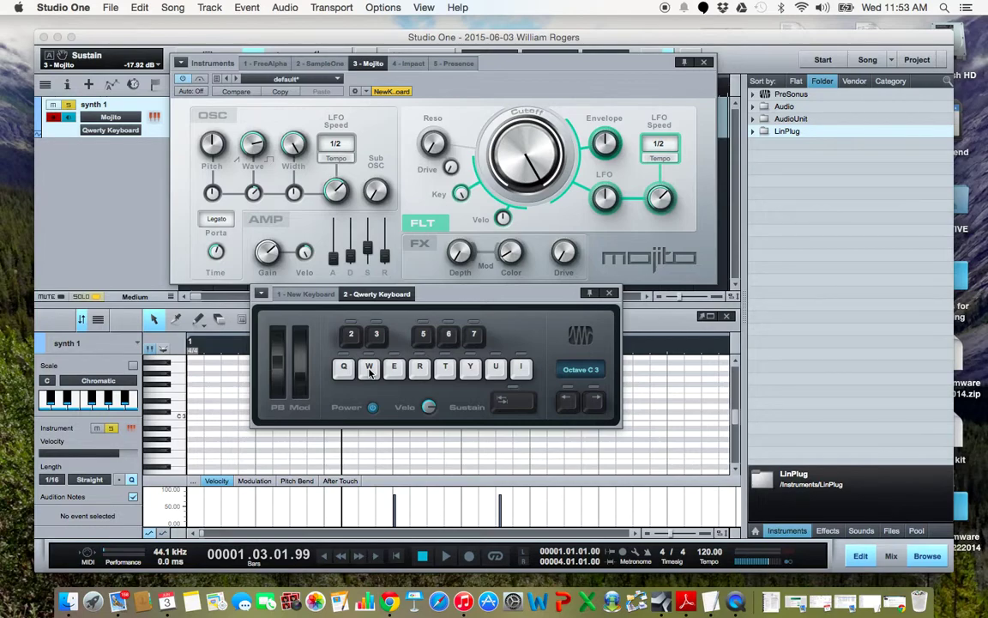
{"action": "key", "text": "u"}
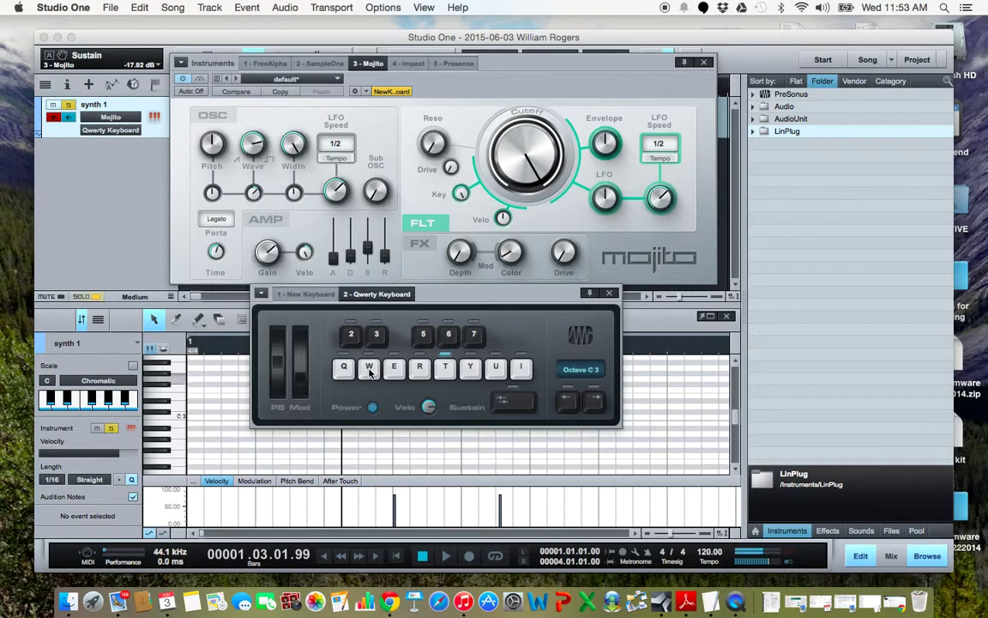
{"action": "key", "text": "e"}
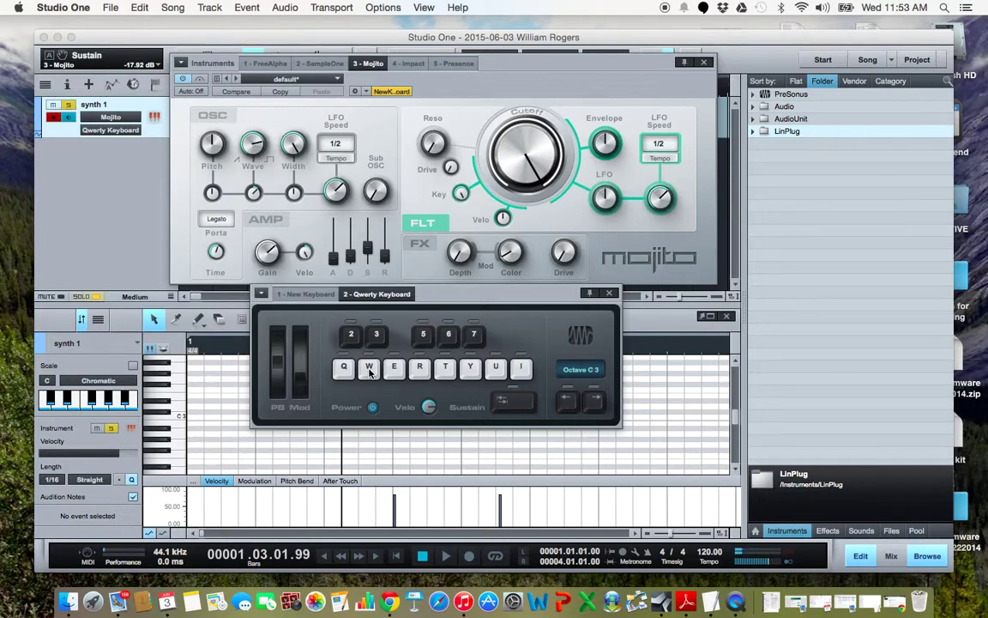
- Lengthen the amp decay slightly, audition notes 5, 6, 7, then drop the decay to zero
{"action": "mouse_move", "coordinate": [350, 256]}
{"action": "left_mouse_down"}
{"action": "mouse_move", "coordinate": [361, 256]}
{"action": "mouse_move", "coordinate": [350, 253]}
{"action": "left_mouse_up"}
{"action": "key", "text": "5"}
{"action": "key", "text": "6"}
{"action": "key", "text": "7"}
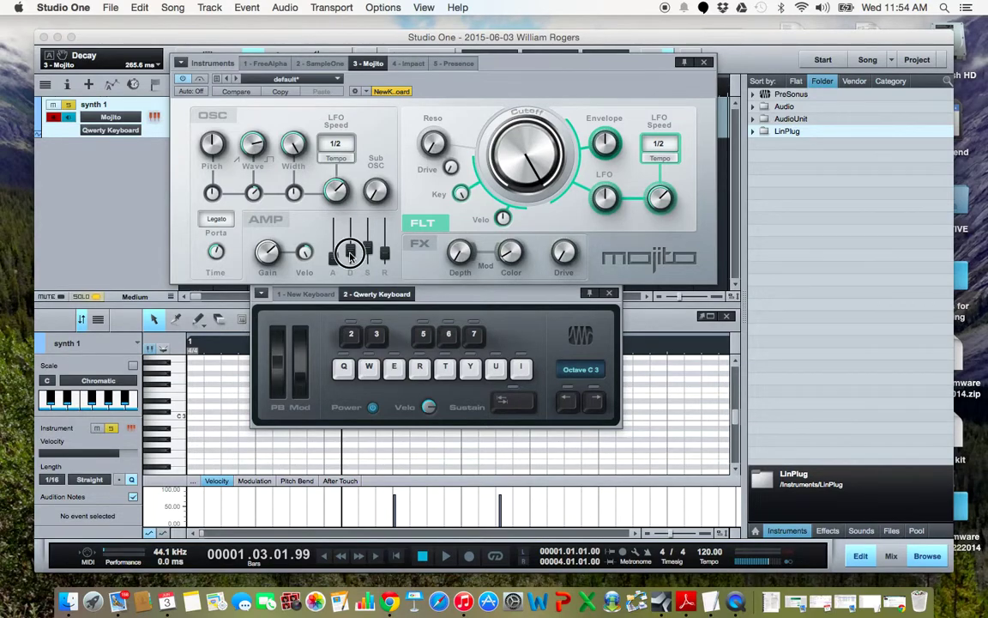
{"action": "left_click_drag", "start_coordinate": [350, 251], "coordinate": [333, 271]}
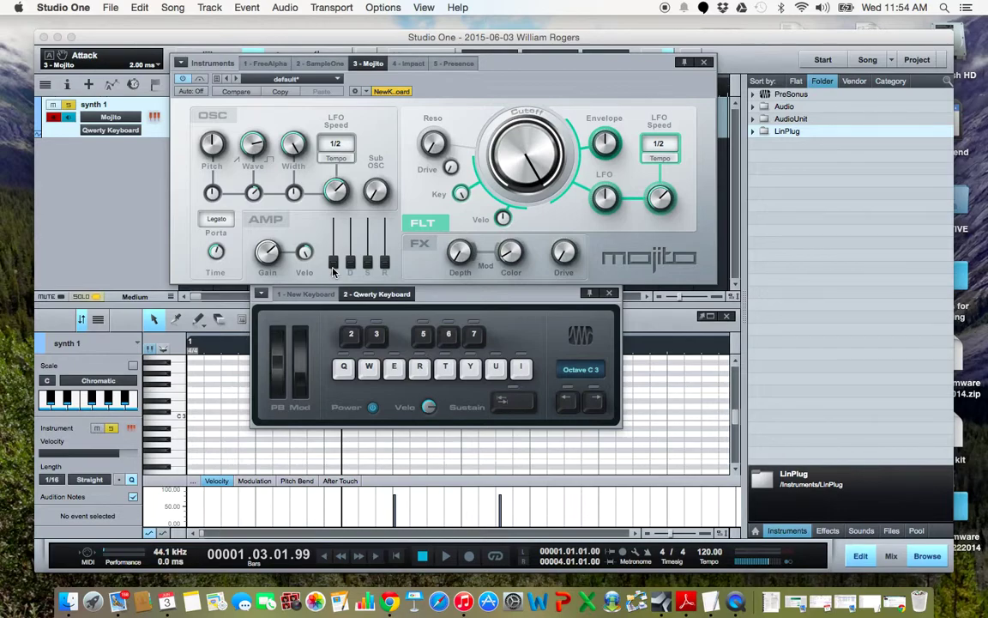
- Set the amp release to 1.66 s, play Y, then raise decay to 1.00 s and settle at 500 ms
{"action": "left_click", "coordinate": [385, 266]}
{"action": "left_click_drag", "start_coordinate": [385, 266], "coordinate": [384, 227]}
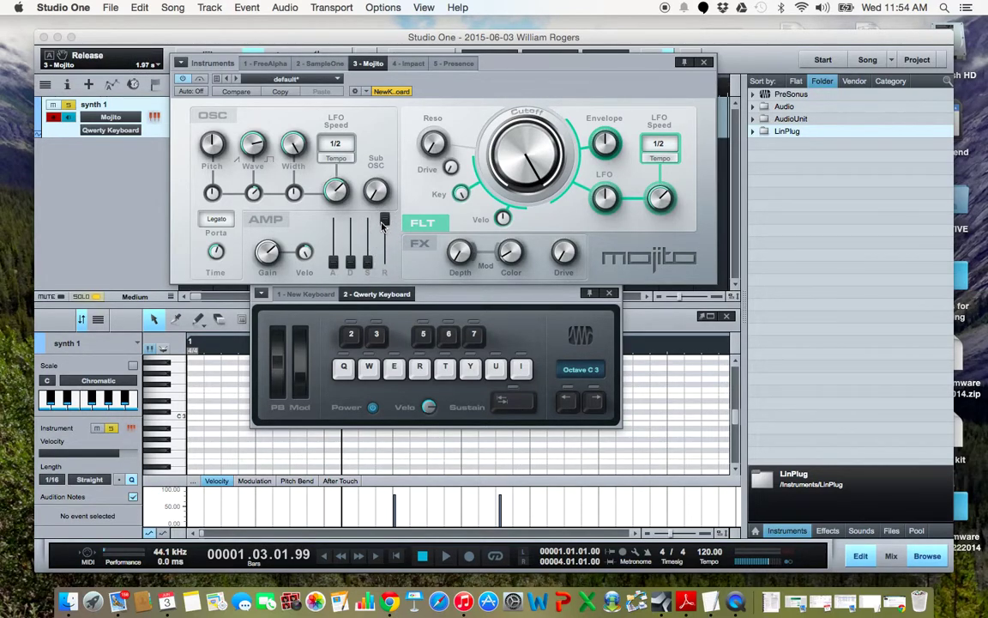
{"action": "left_click", "coordinate": [366, 262]}
{"action": "key", "text": "y"}
{"action": "key", "text": "y"}
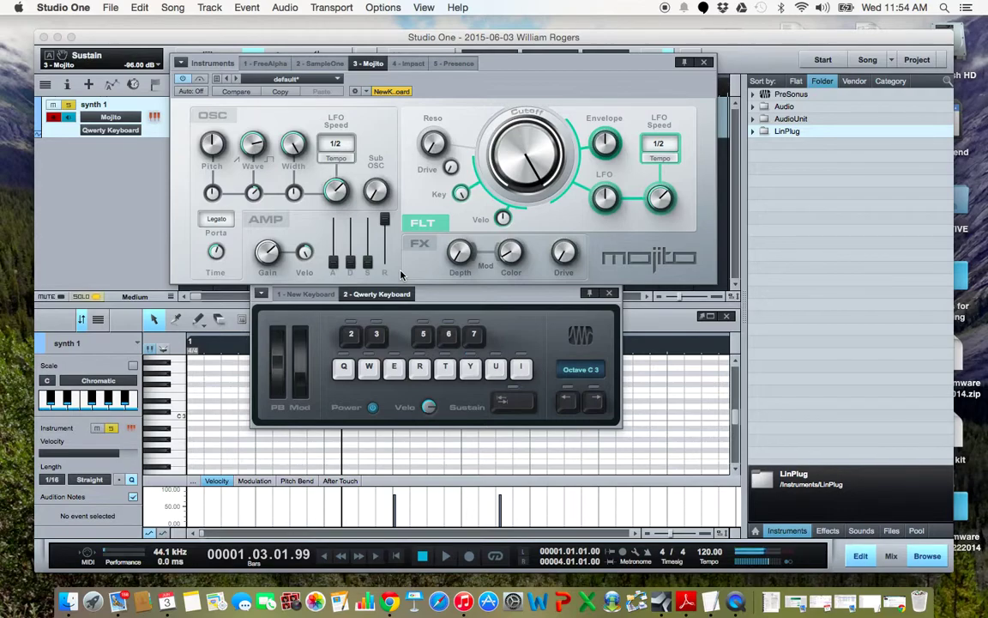
{"action": "left_click_drag", "start_coordinate": [350, 262], "coordinate": [349, 217]}
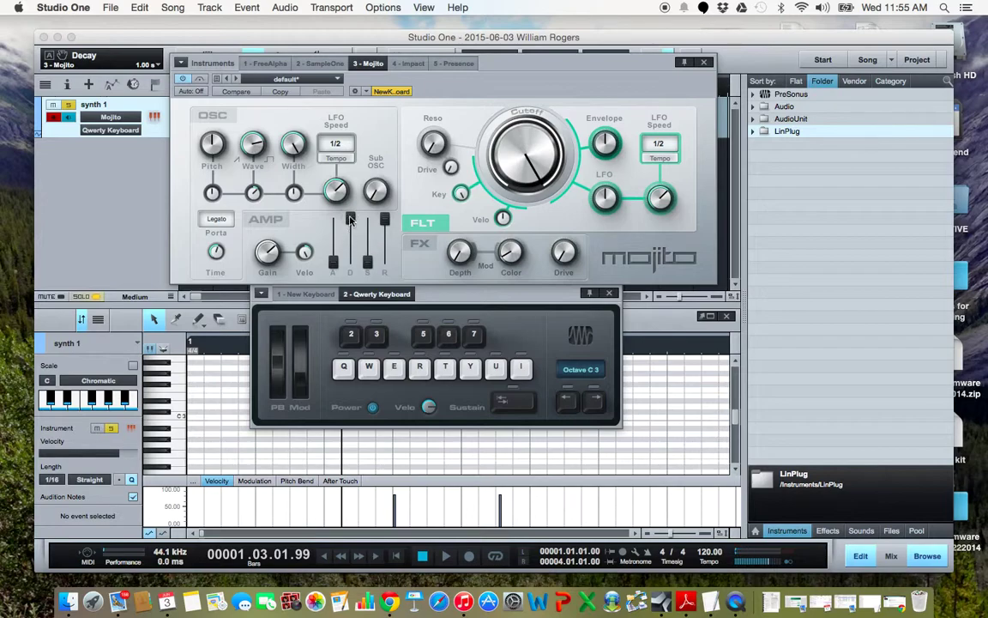
{"action": "left_click_drag", "start_coordinate": [350, 218], "coordinate": [352, 242]}
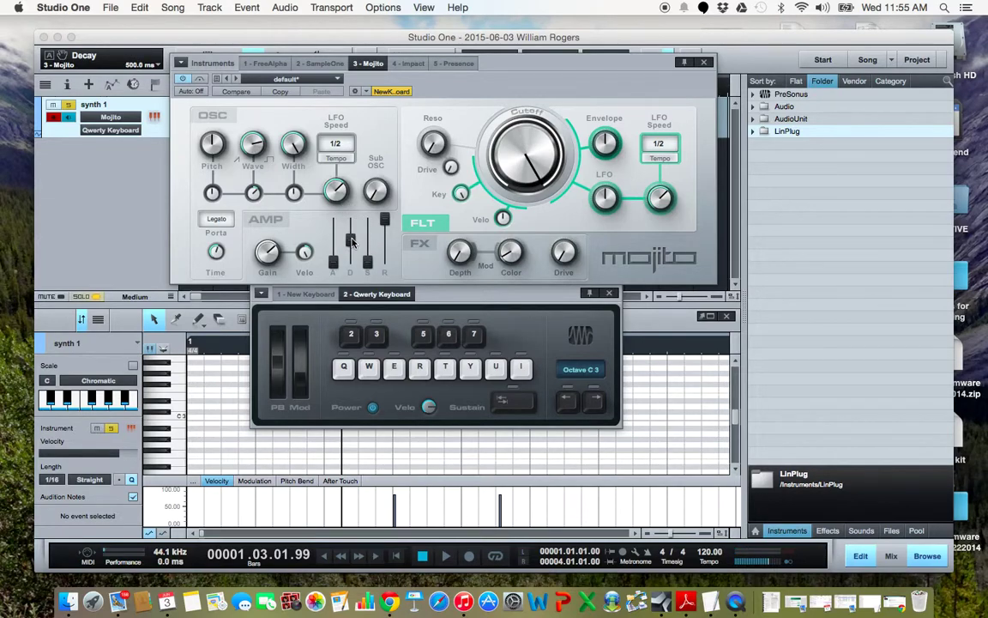